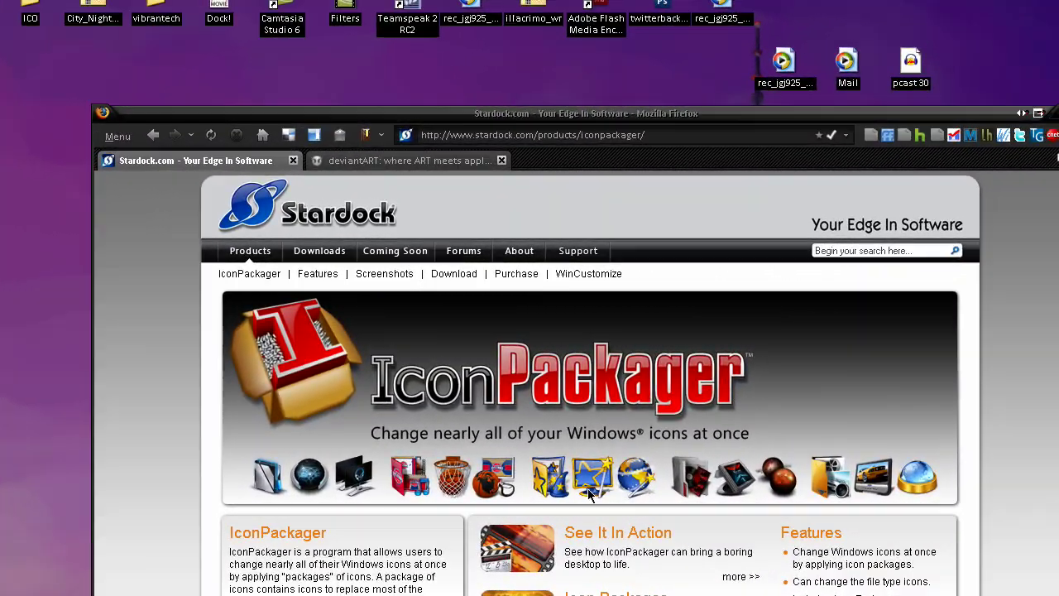
- Move the Firefox window up and left to show more of the IconPackager product page
left_click_drag(501, 116, 439, 33)
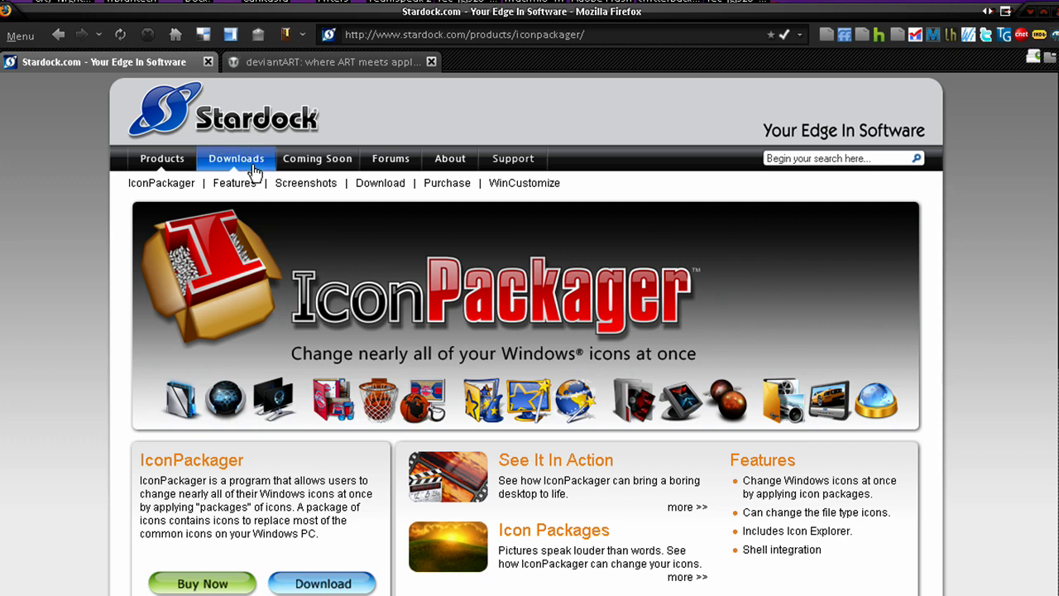
- Scroll to the IconPackager Overview and system requirements, then close Firefox to reveal the desktop
scroll(438, 238, "down", 3)
scroll(447, 244, "down", 10)
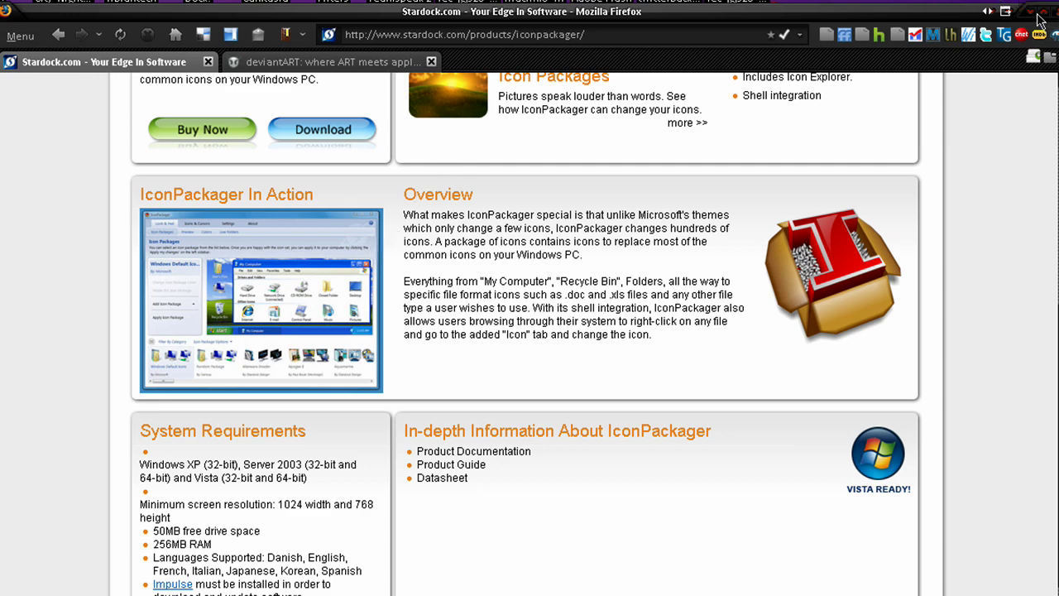
left_click(1036, 15)
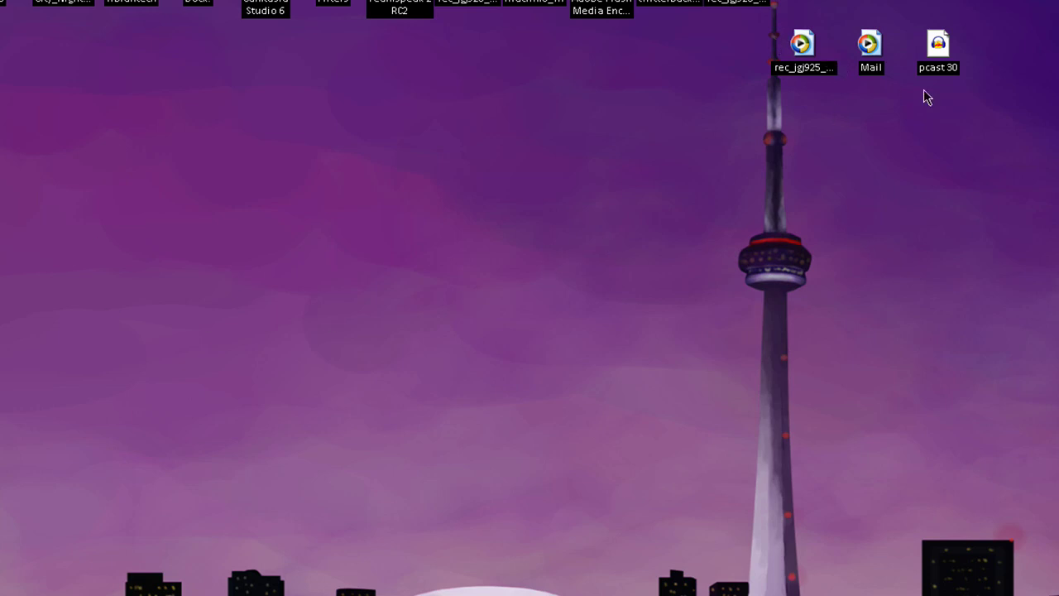
- Select and deselect some desktop icons, then show the Icon Packages list previewing Mad-B ShinyBlack
left_click_drag(988, 101, 782, 38)
left_click(919, 117)
left_click_drag(987, 193, 910, 128)
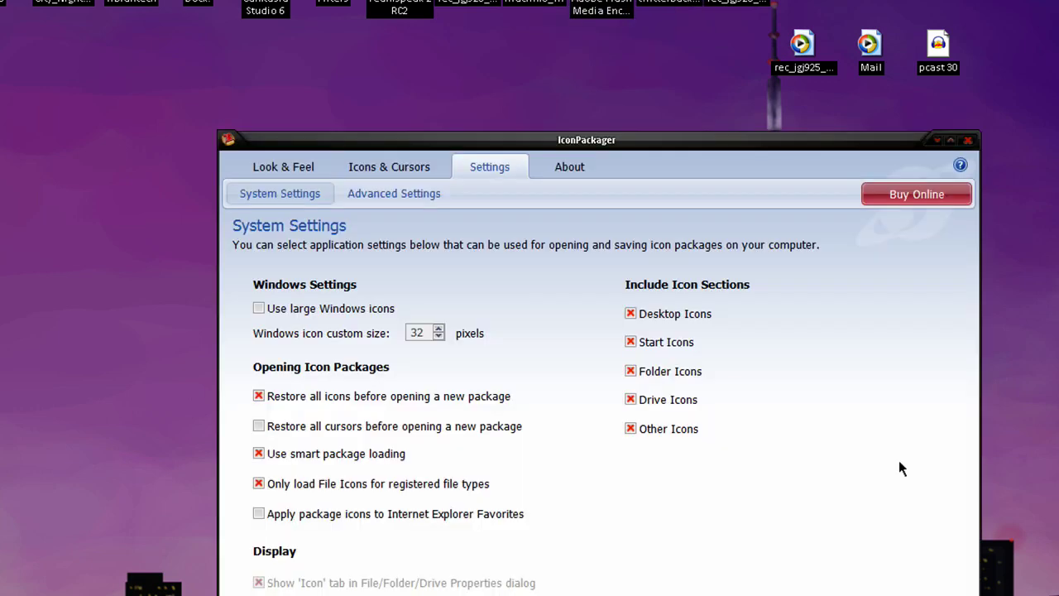
left_click(289, 166)
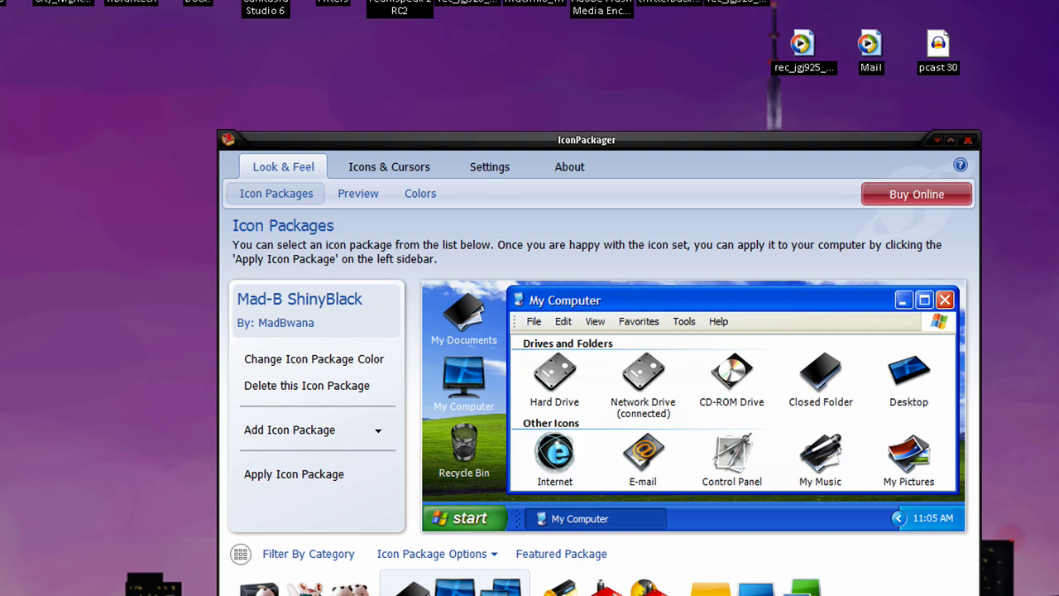
scroll(530, 584, "up", 2)
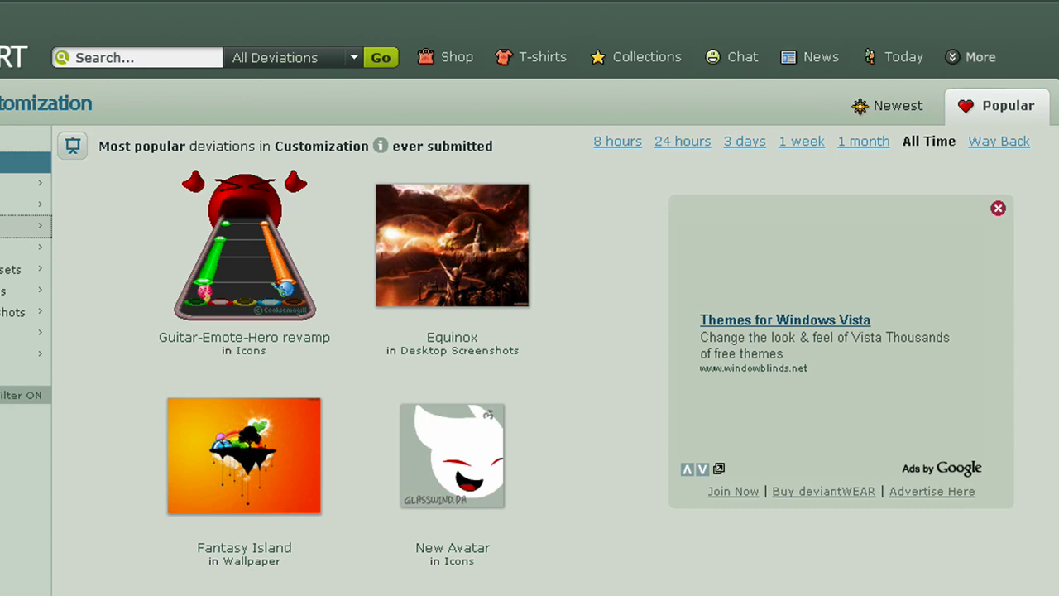
- Navigate deviantART from Skins & Themes through Customization > Icons to the IconPackager category
left_click(89, 263)
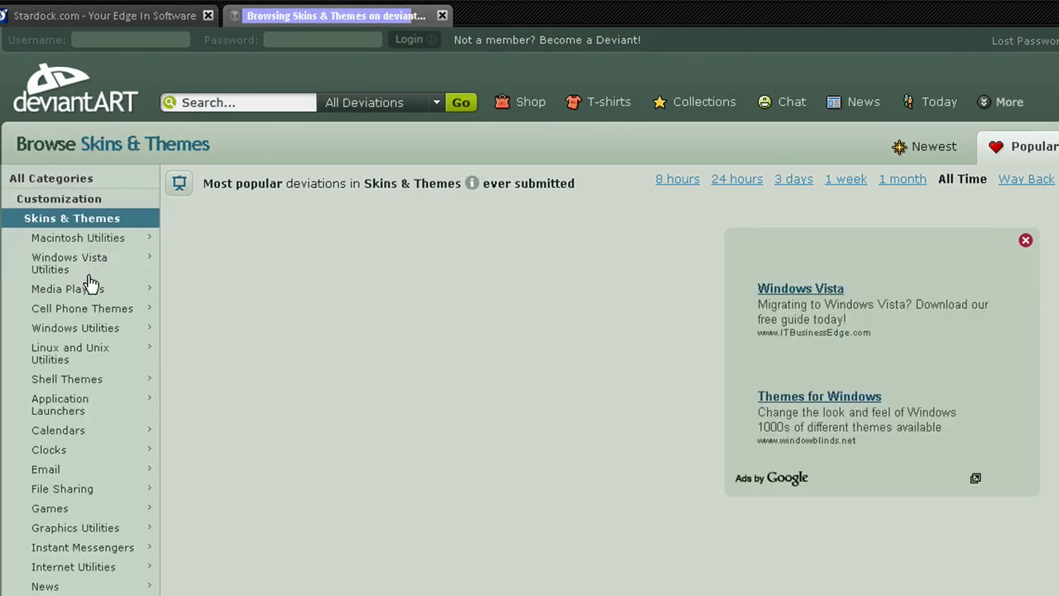
scroll(124, 422, "down", 3)
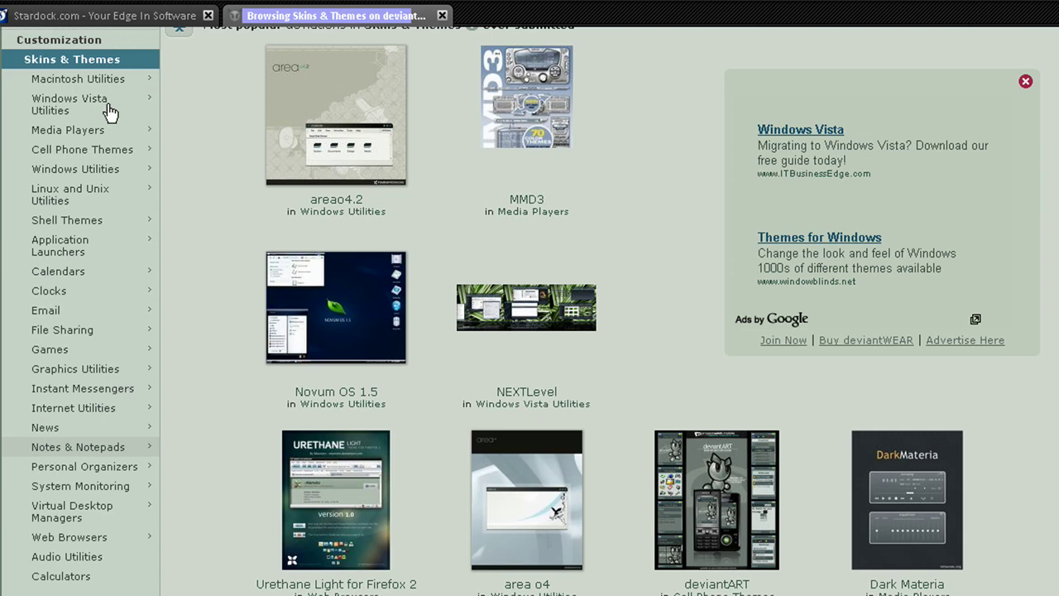
scroll(116, 112, "up", 1)
left_click(92, 94)
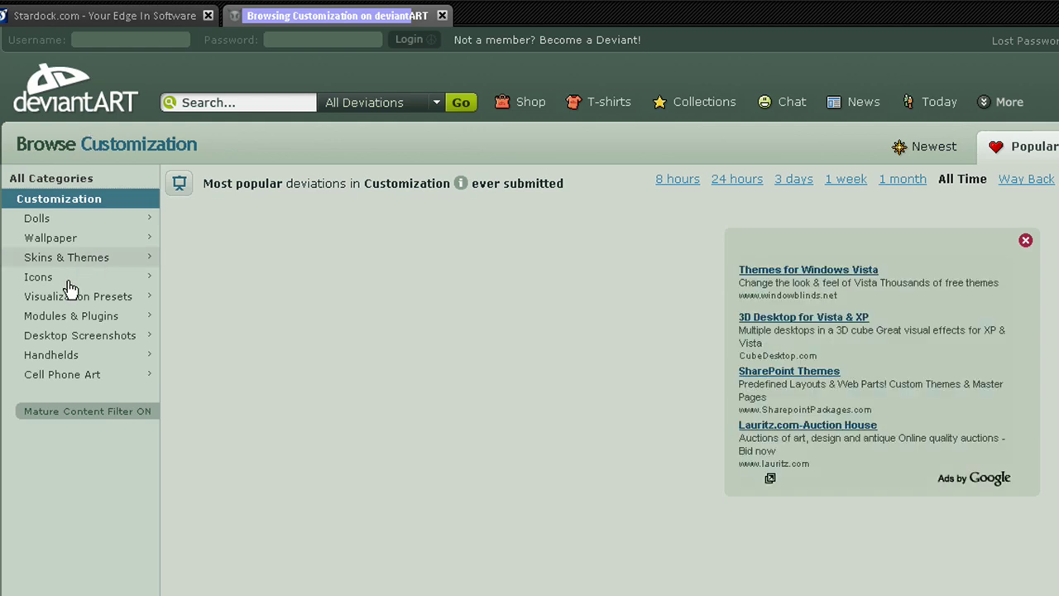
left_click(70, 283)
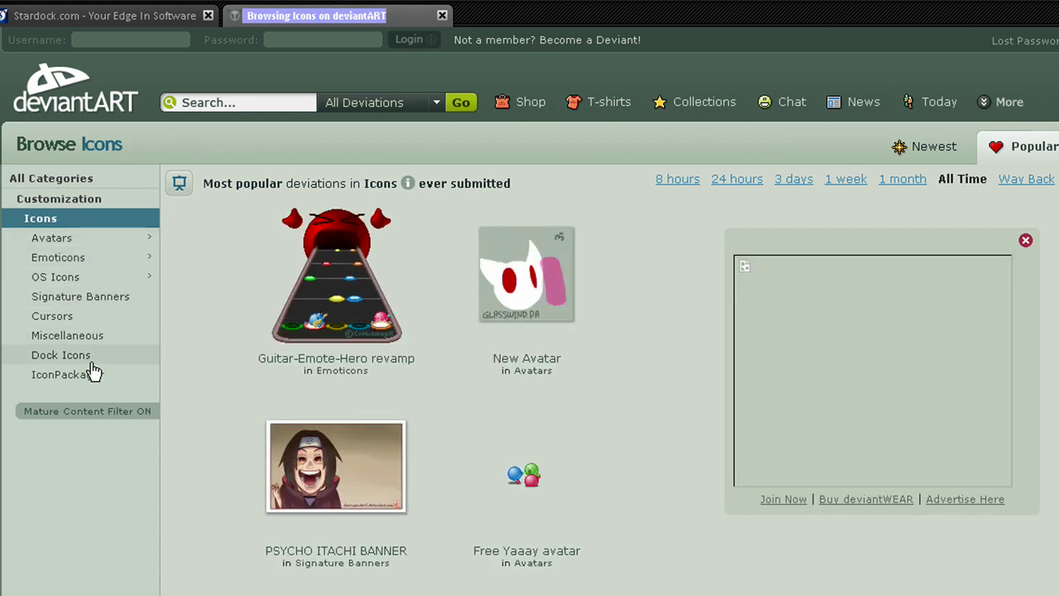
left_click(93, 375)
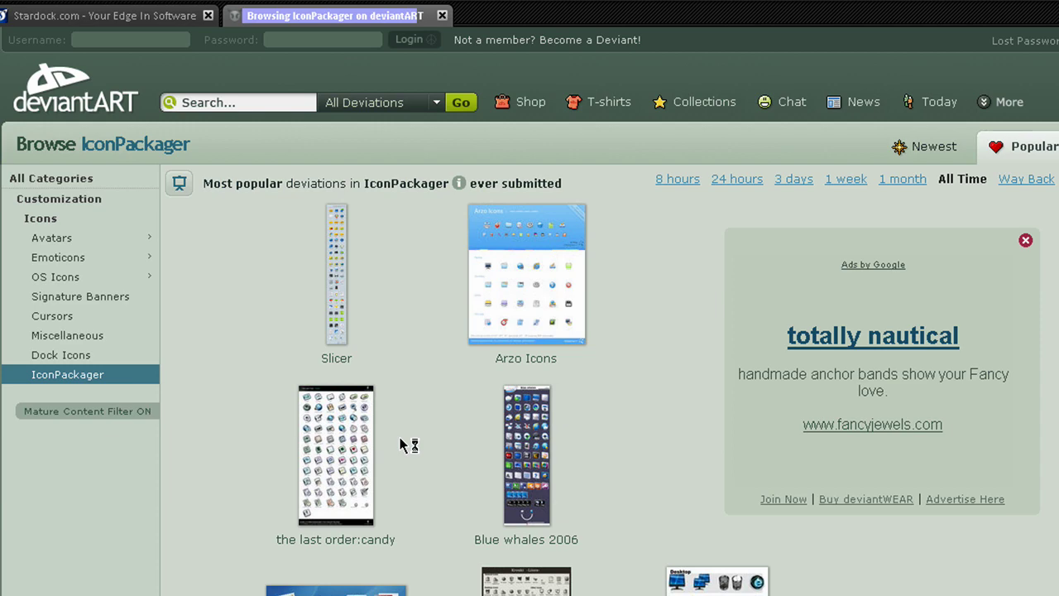
- Browse the IconPackager thumbnails such as ShinyBlack Classic, then close Firefox
scroll(373, 447, "down", 5)
scroll(207, 372, "down", 3)
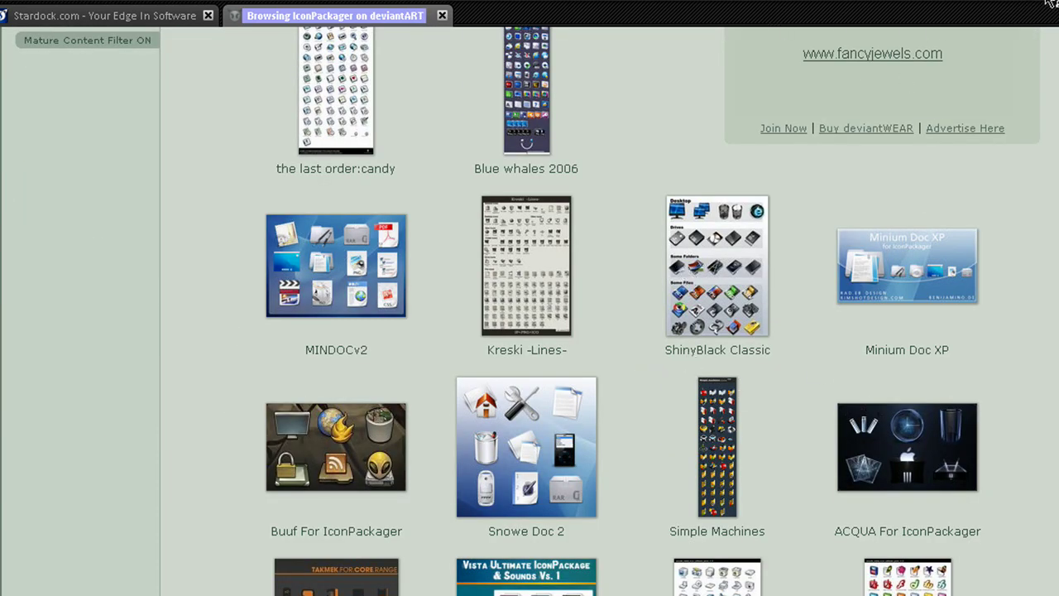
left_click(1052, 5)
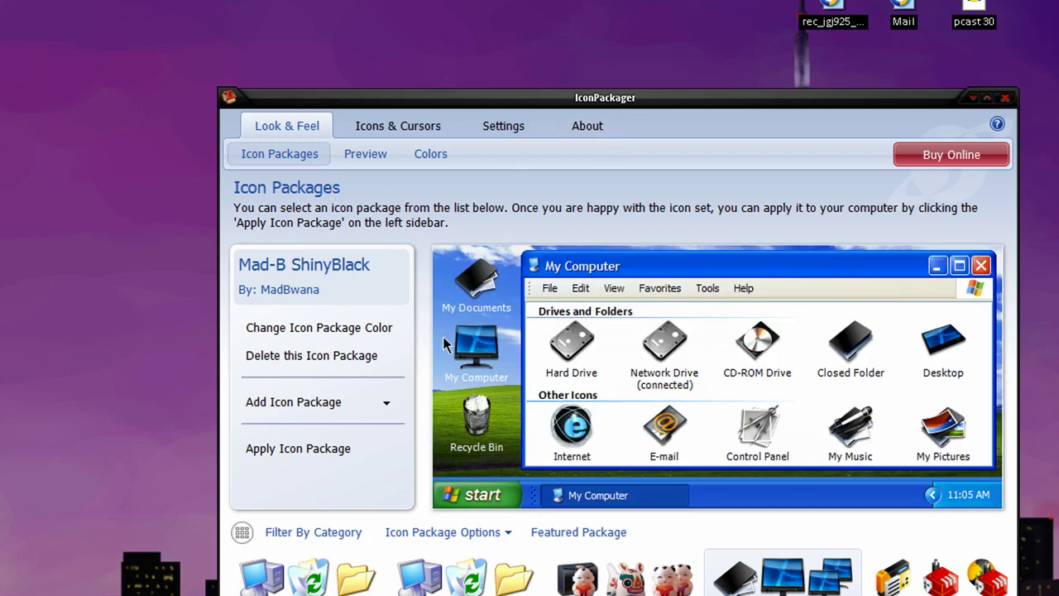
left_click(371, 126)
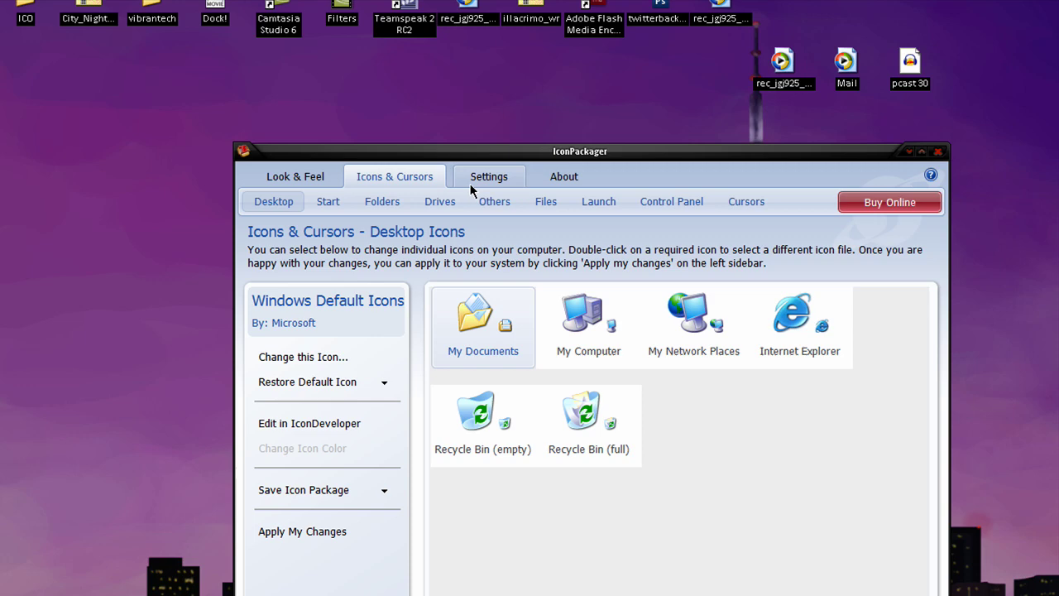
left_click(470, 186)
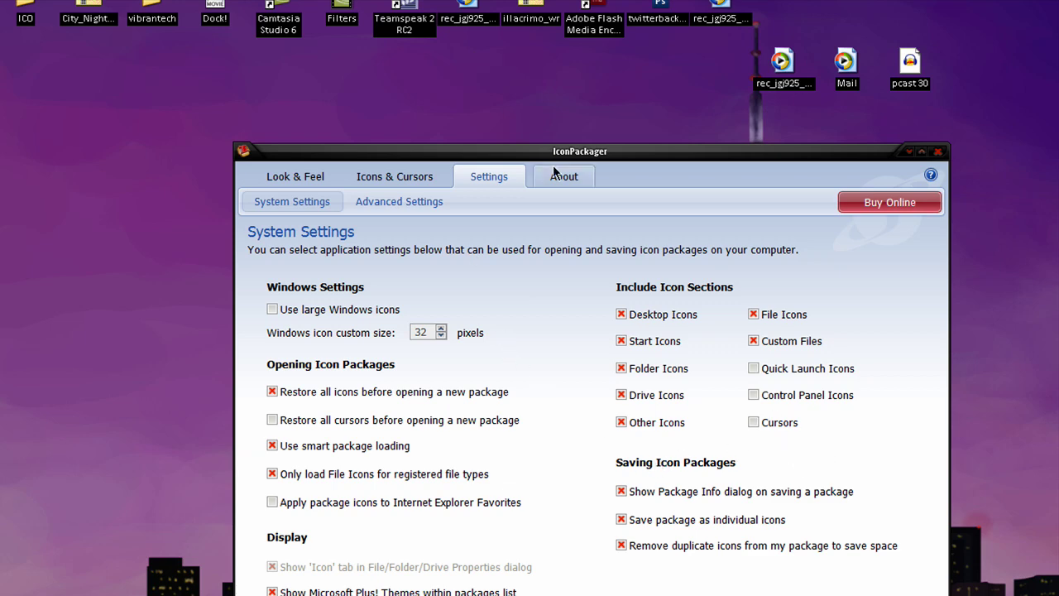
left_click(418, 209)
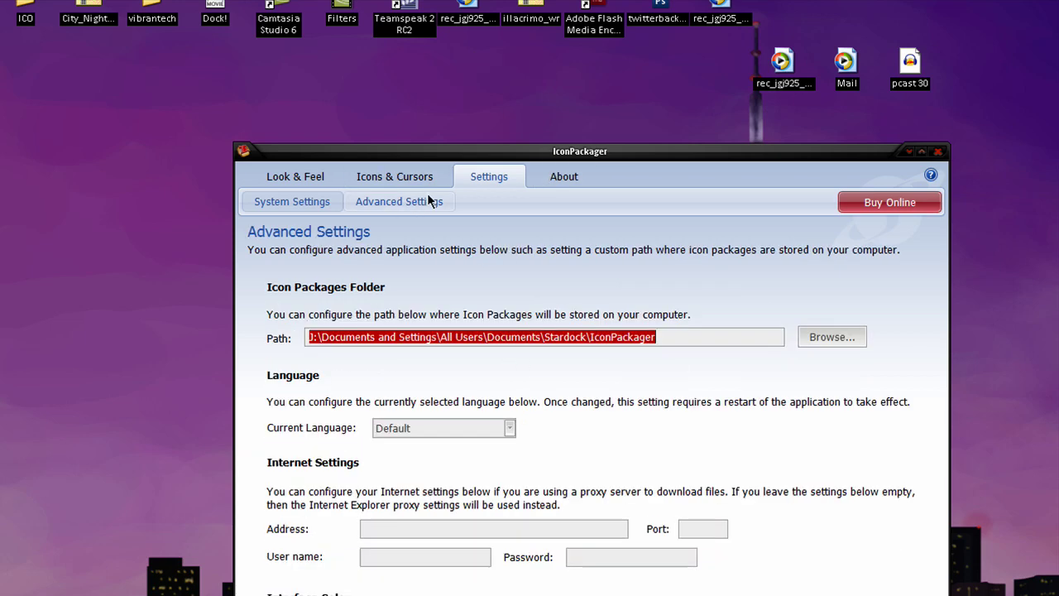
left_click(296, 177)
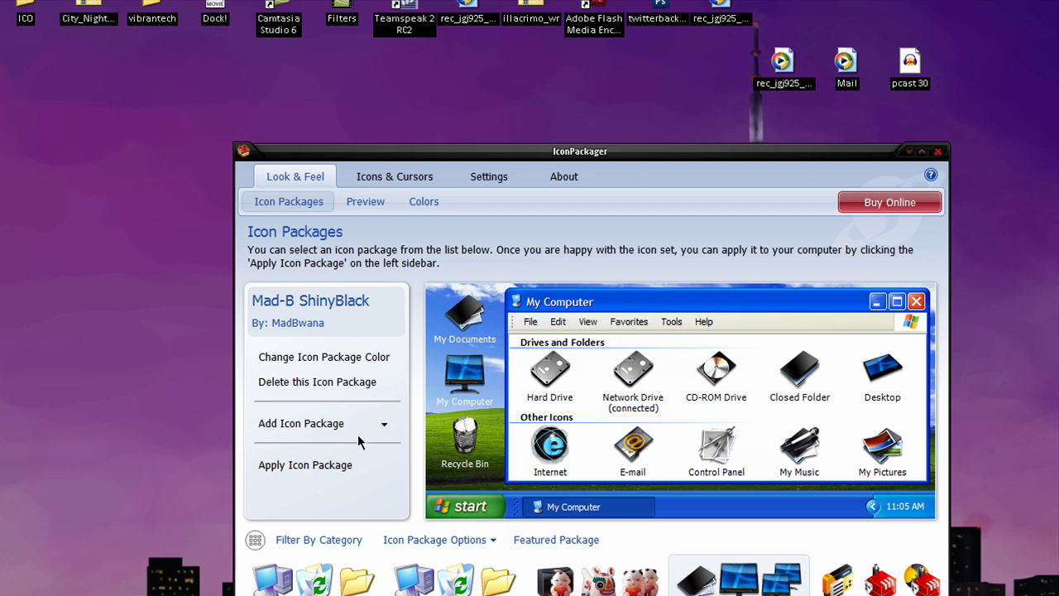
- Apply the Mad-B ShinyBlack icon package to the system
left_click(334, 461)
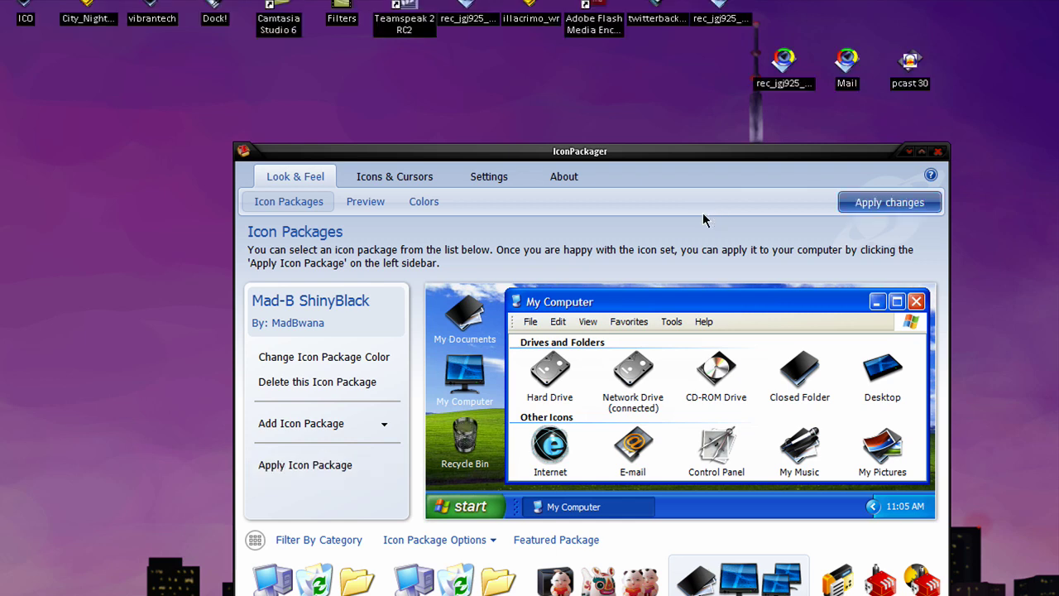
- Inspect the restyled Mail, pcast 30, twitterback and Adobe Flash desktop icons
left_click_drag(699, 50, 846, 80)
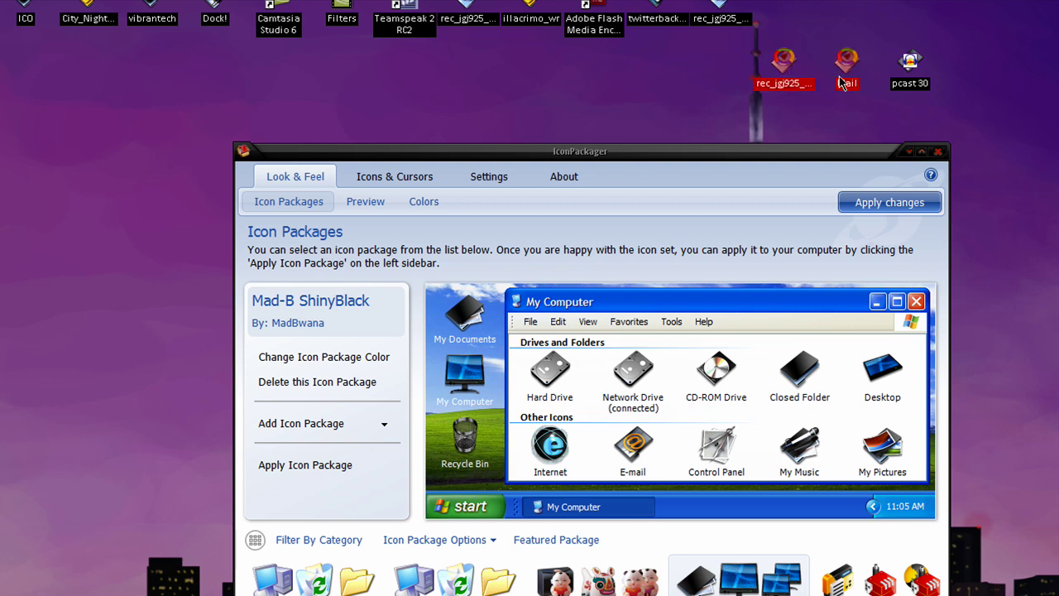
left_click(909, 70)
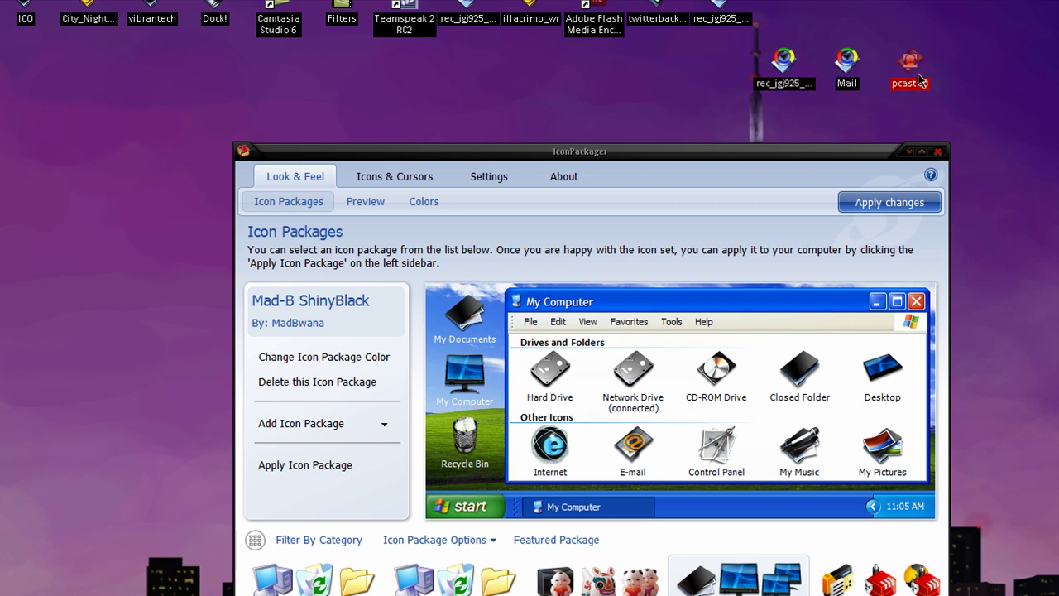
left_click(658, 25)
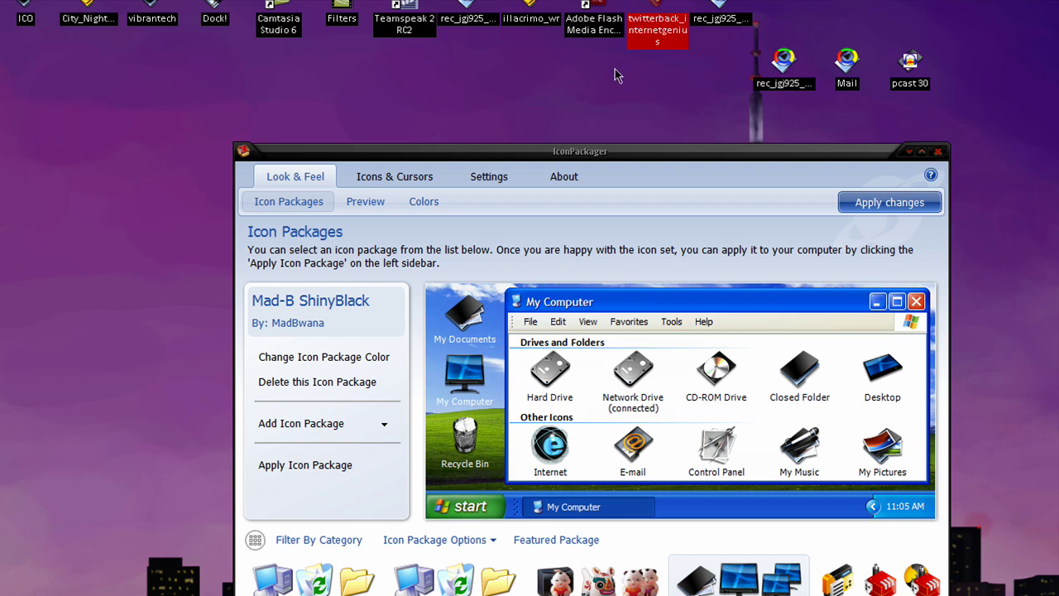
left_click(594, 18)
left_click(589, 66)
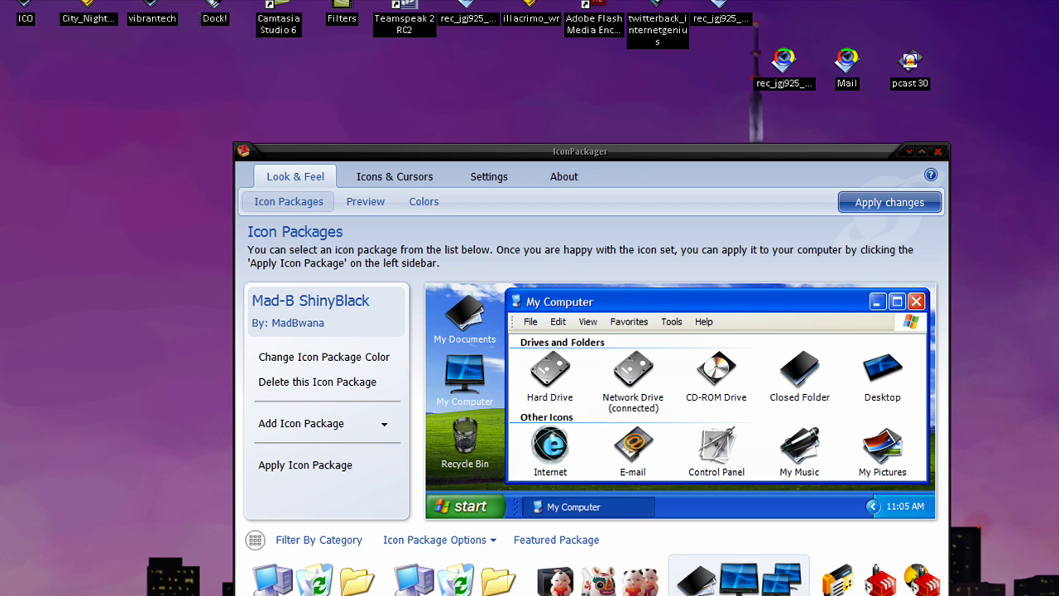
- Check the vibrantech and City_Nightlife icons, briefly moving City_Nightlife and returning it to the top row
left_click(152, 14)
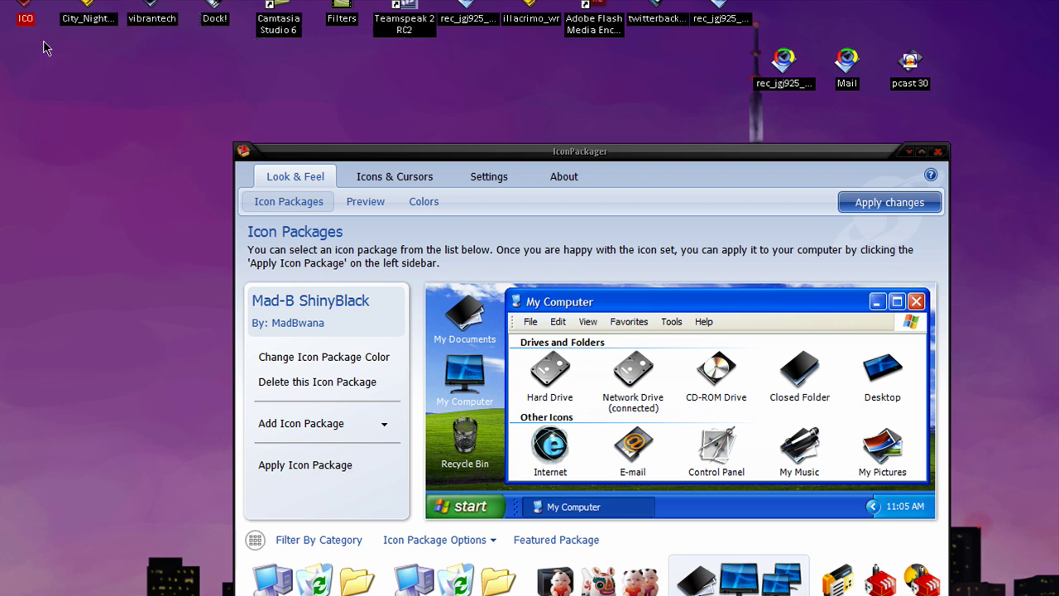
left_click(90, 25)
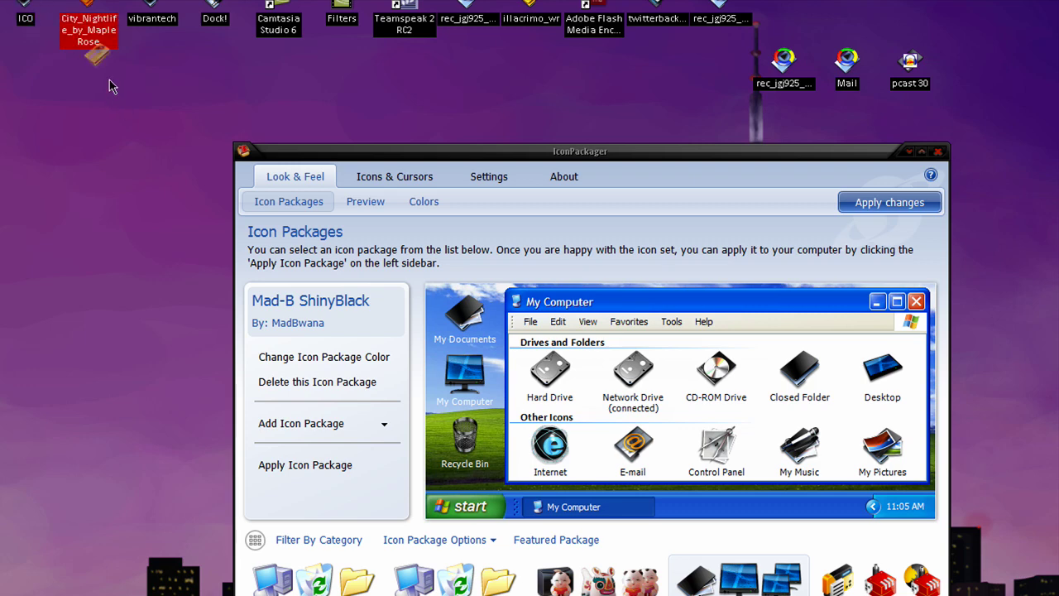
left_click_drag(109, 81, 108, 83)
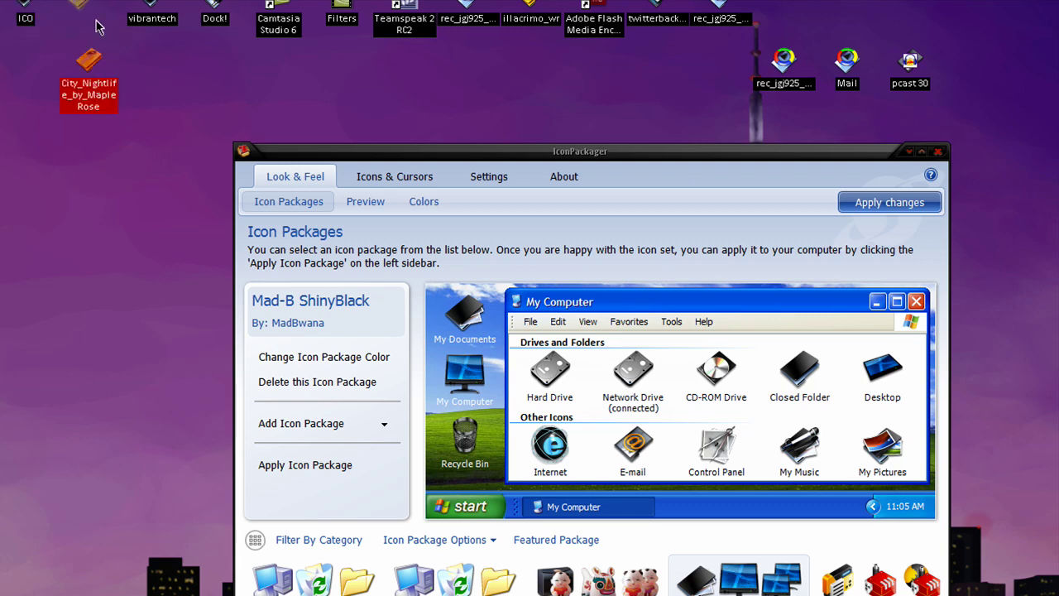
left_click_drag(451, 149, 380, 85)
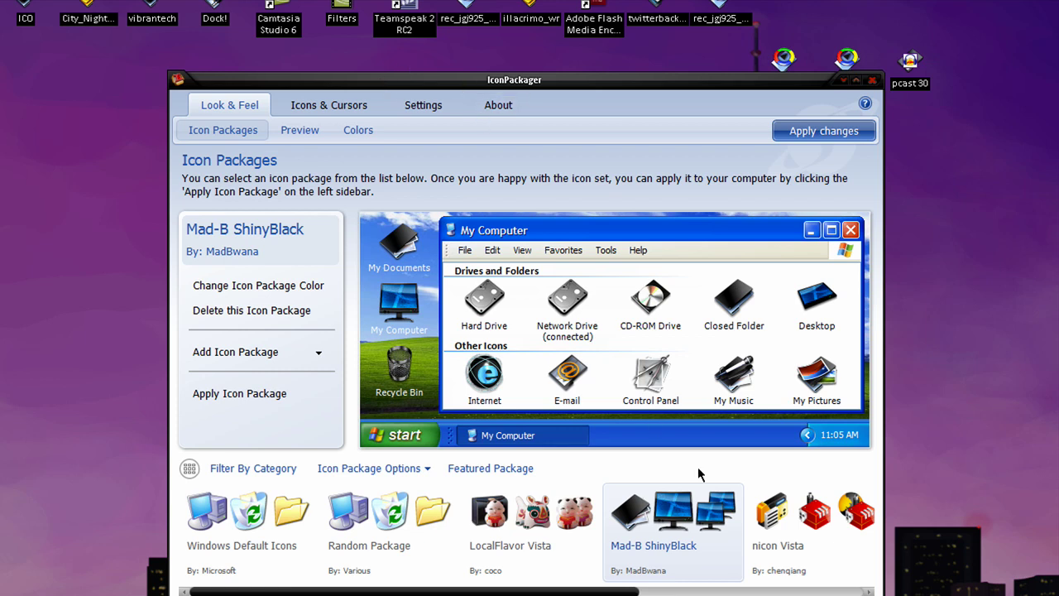